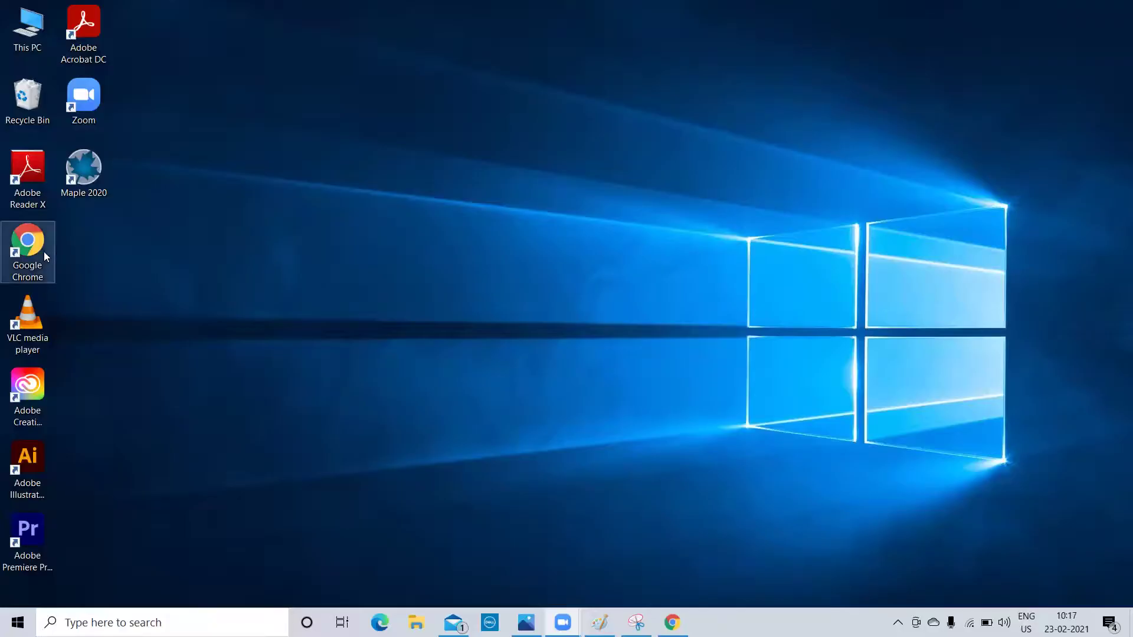
Launch Chrome, search for 'mapleprime', open the MaplePrimes site and maximize the window.
double_click(35, 248)
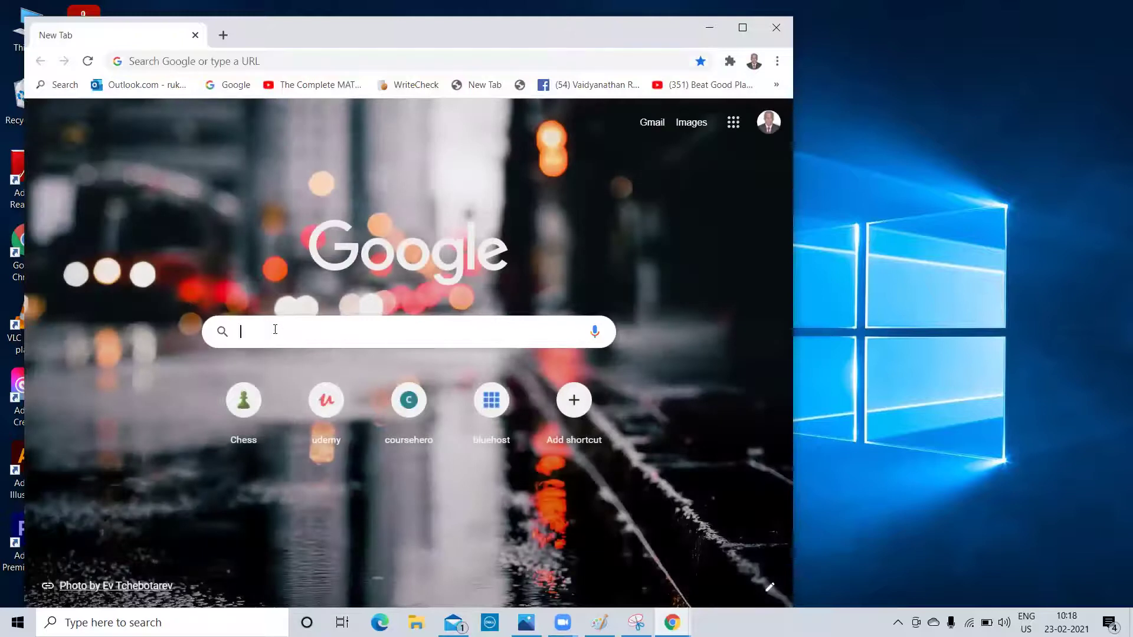
left_click(276, 331)
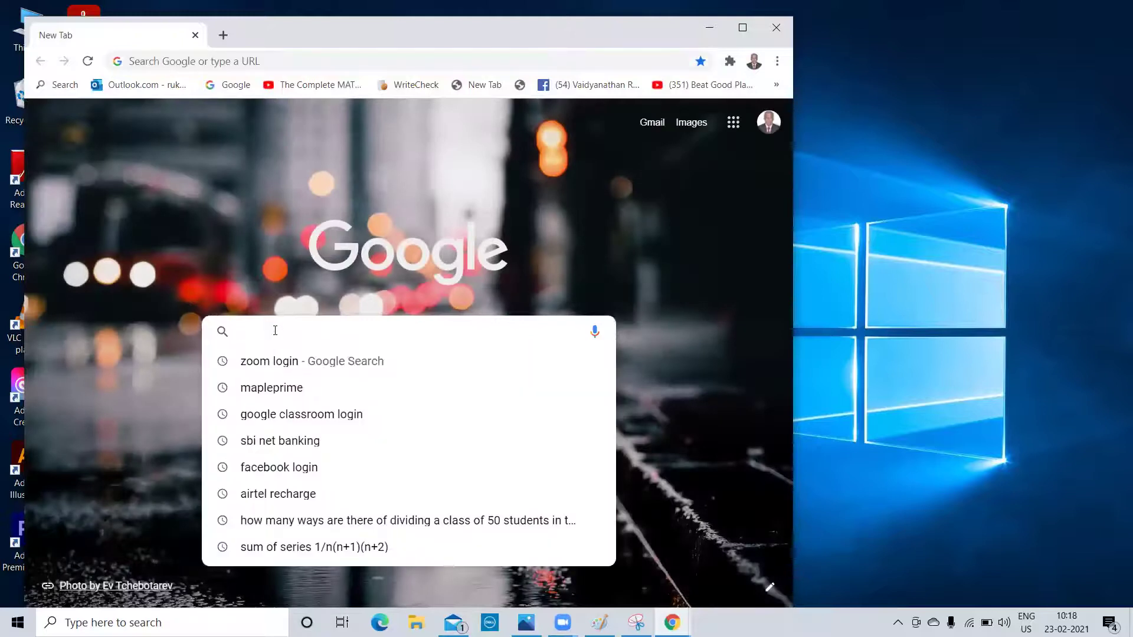
left_click(274, 387)
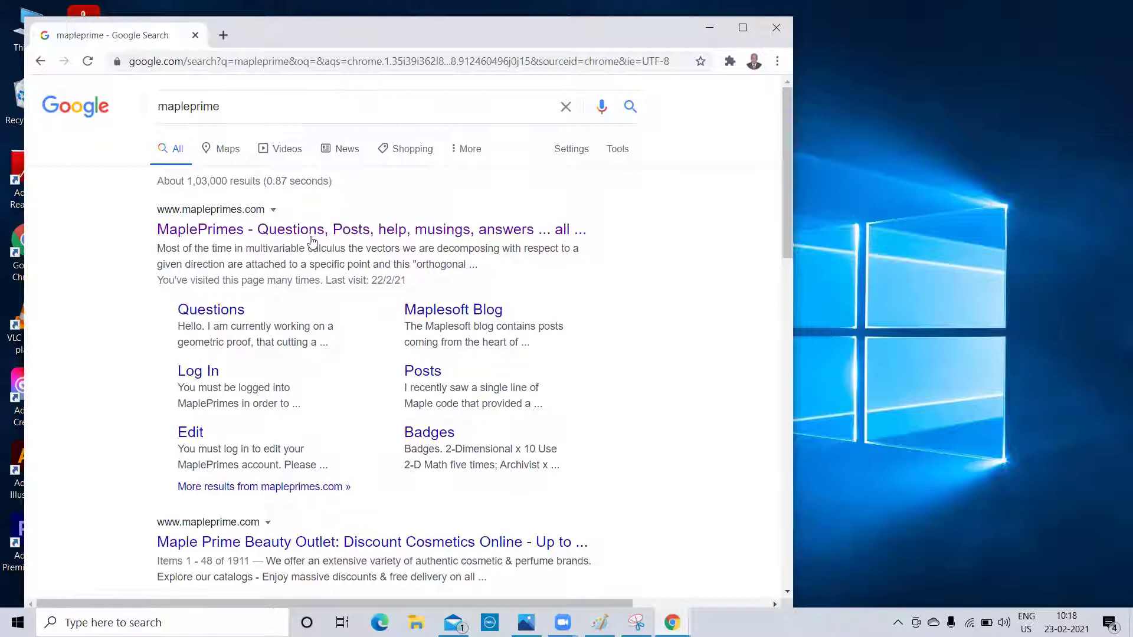
left_click(312, 233)
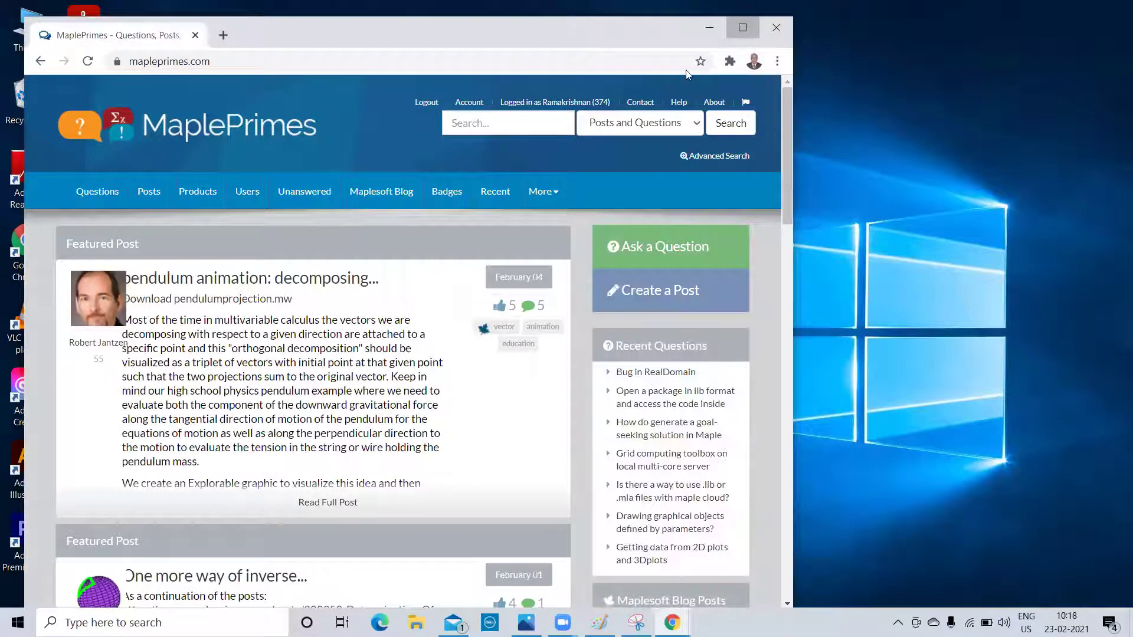
left_click(742, 28)
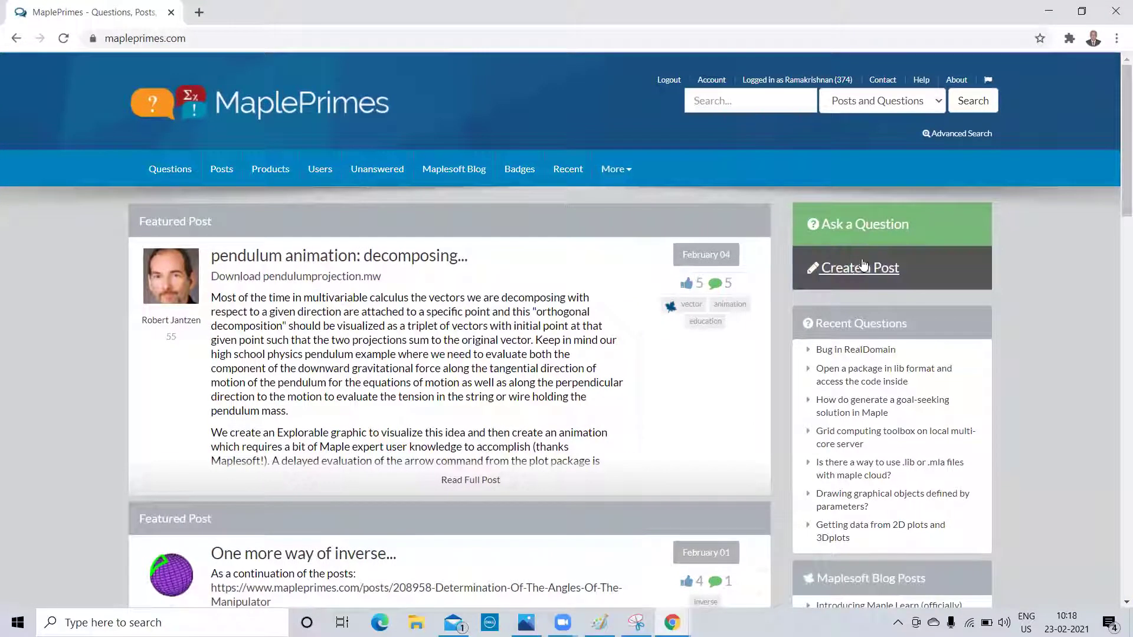
Create a post titled 'Document attachments using links in Maple Primes Post', filed under Product Tips & Techniques for MaplePrimes.
left_click(863, 270)
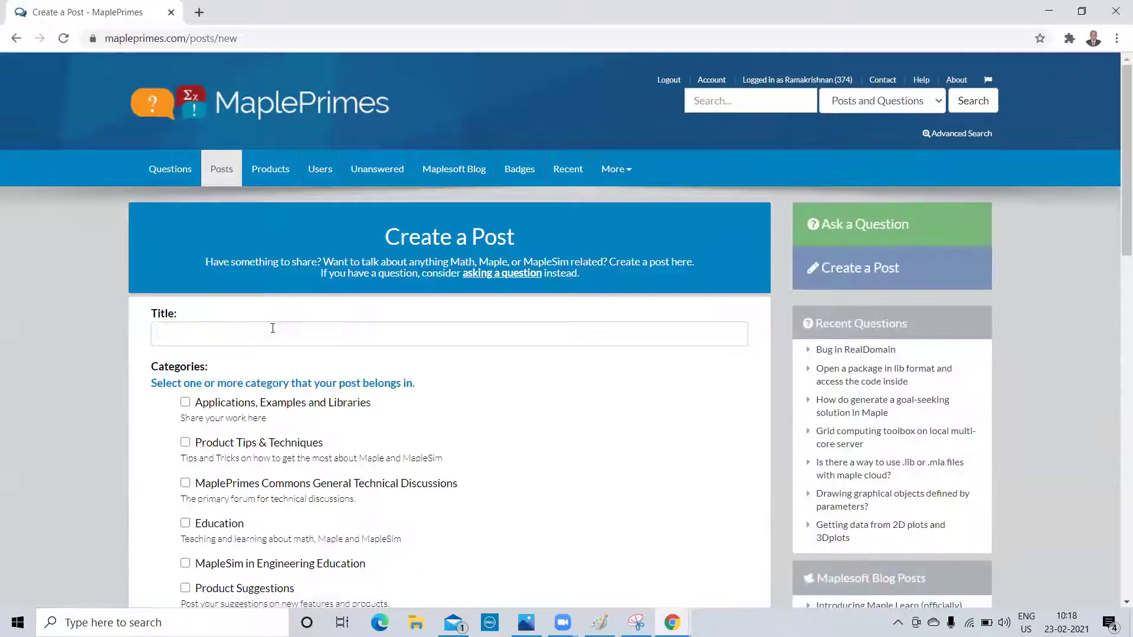
left_click(203, 335)
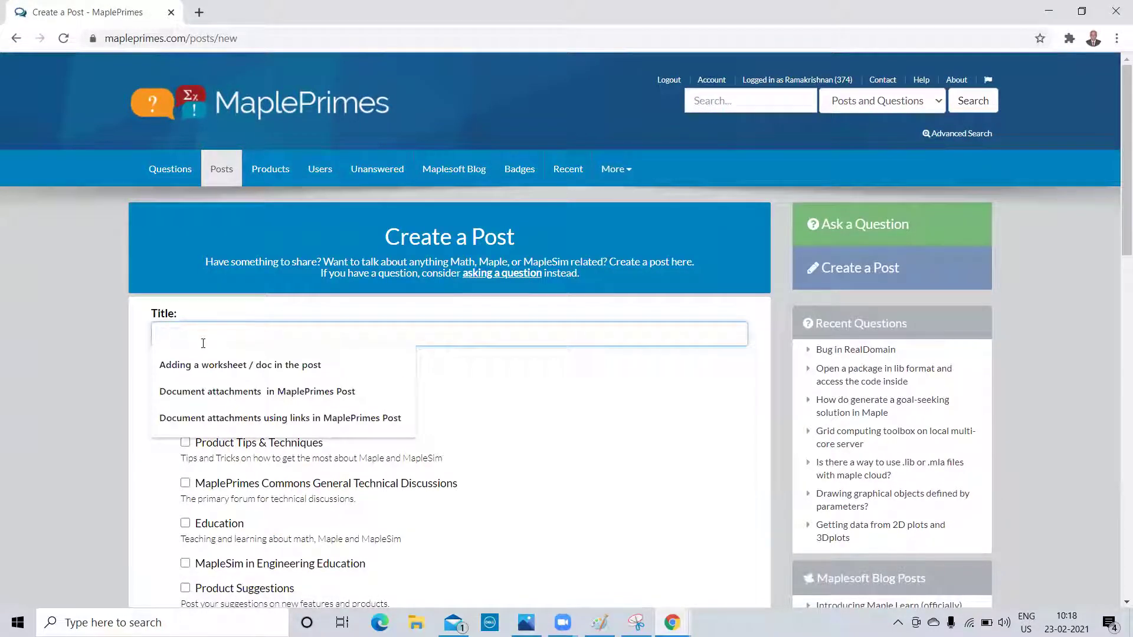
left_click(247, 421)
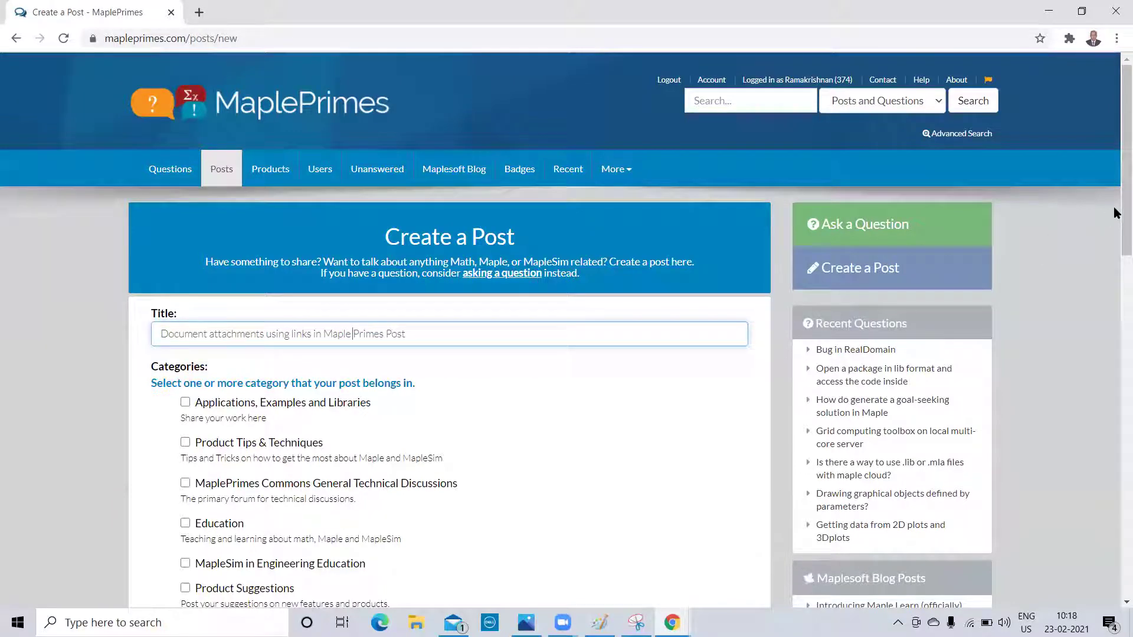
left_click_drag(1113, 207, 1113, 287)
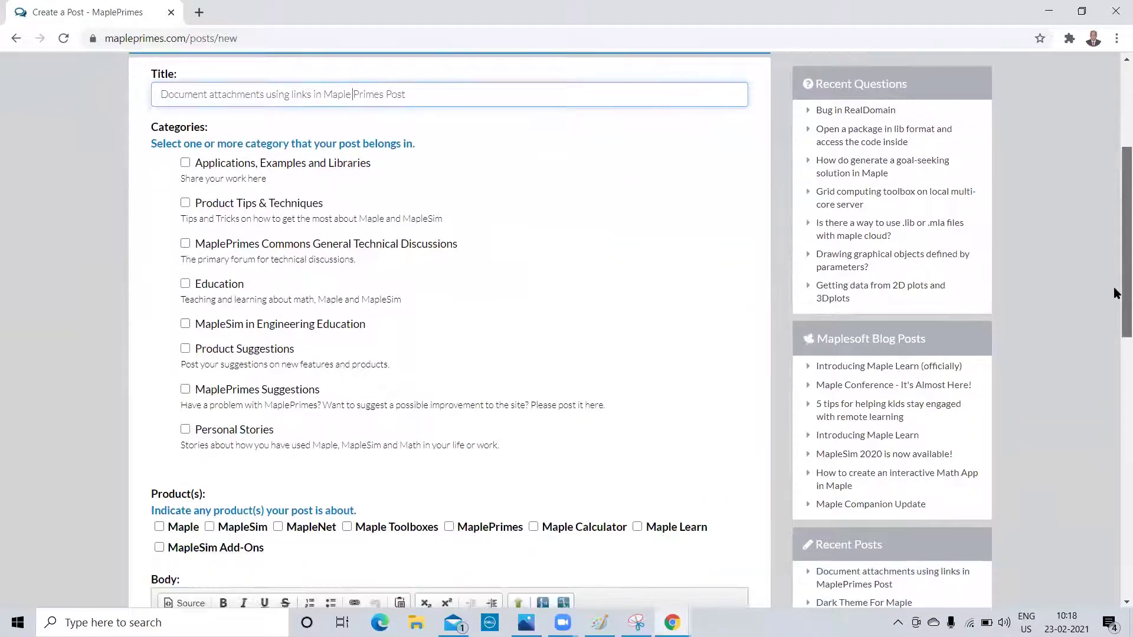
left_click(186, 204)
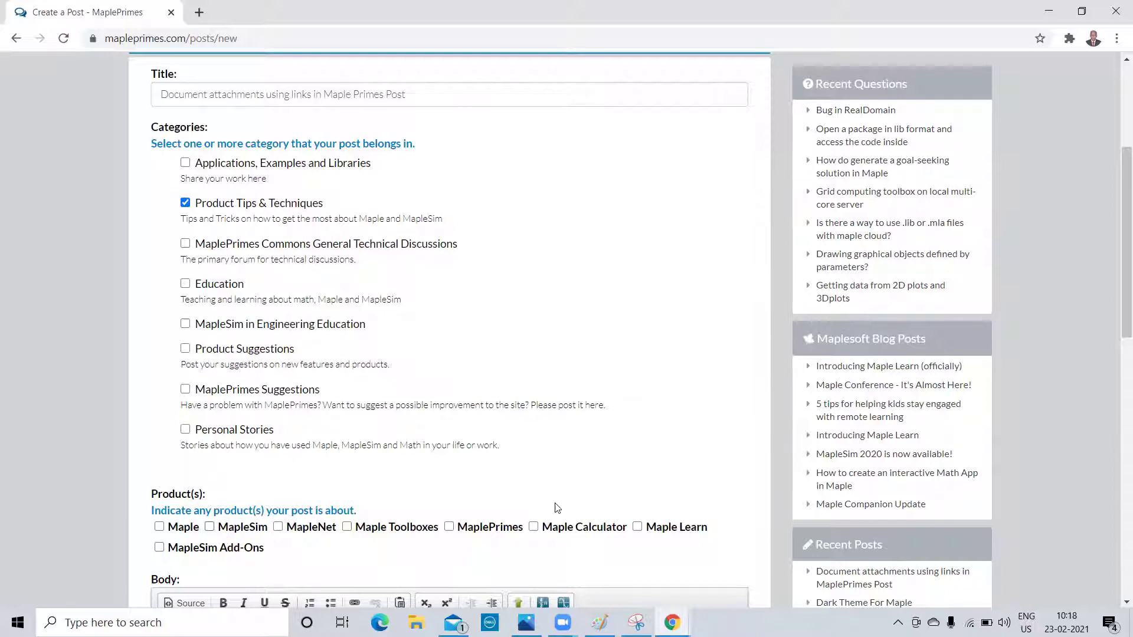
left_click(449, 528)
left_click_drag(1124, 291, 1117, 427)
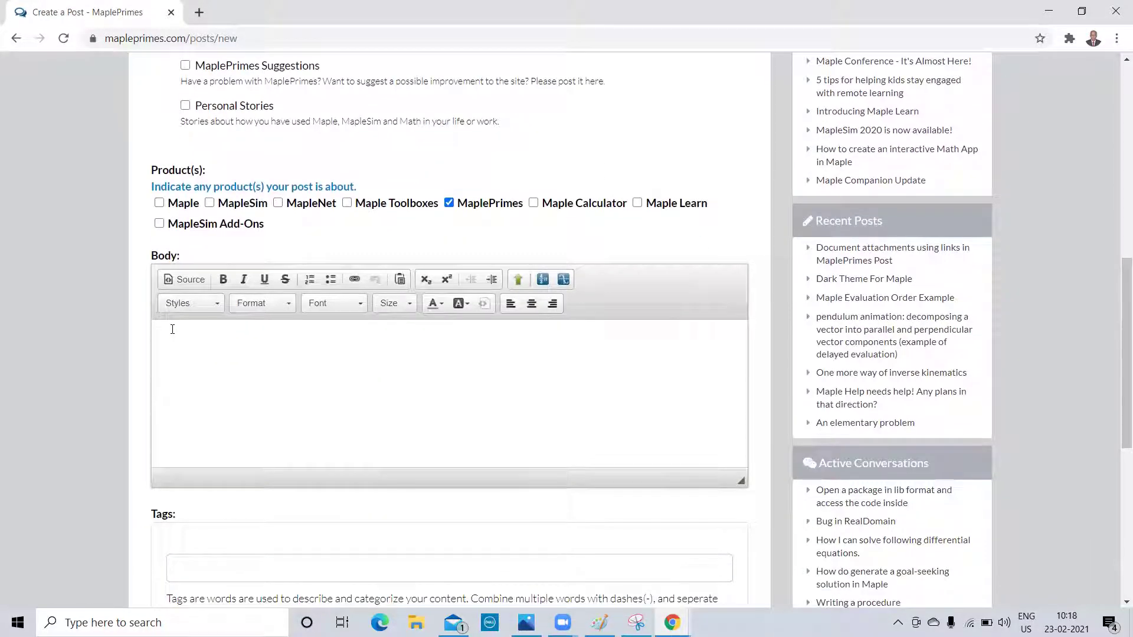
Select DocumentsAttachmentUsingLinks_in_MaplePrimes_Post.mw from D:\MaplePrime_MapleDocs as the body's upload file.
left_click(172, 330)
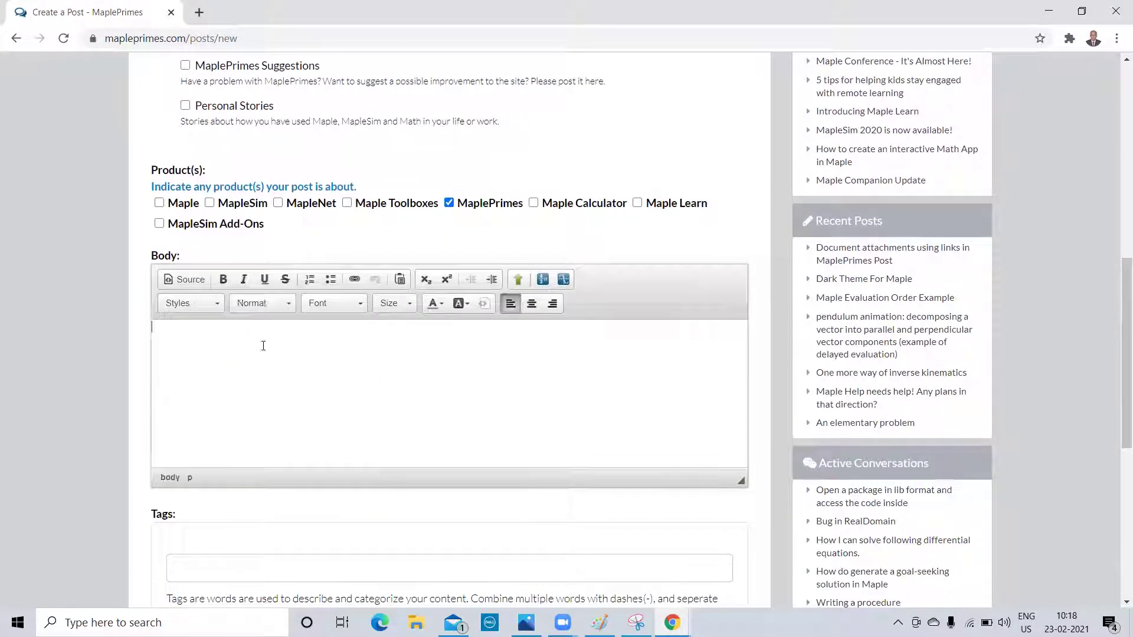
left_click(518, 281)
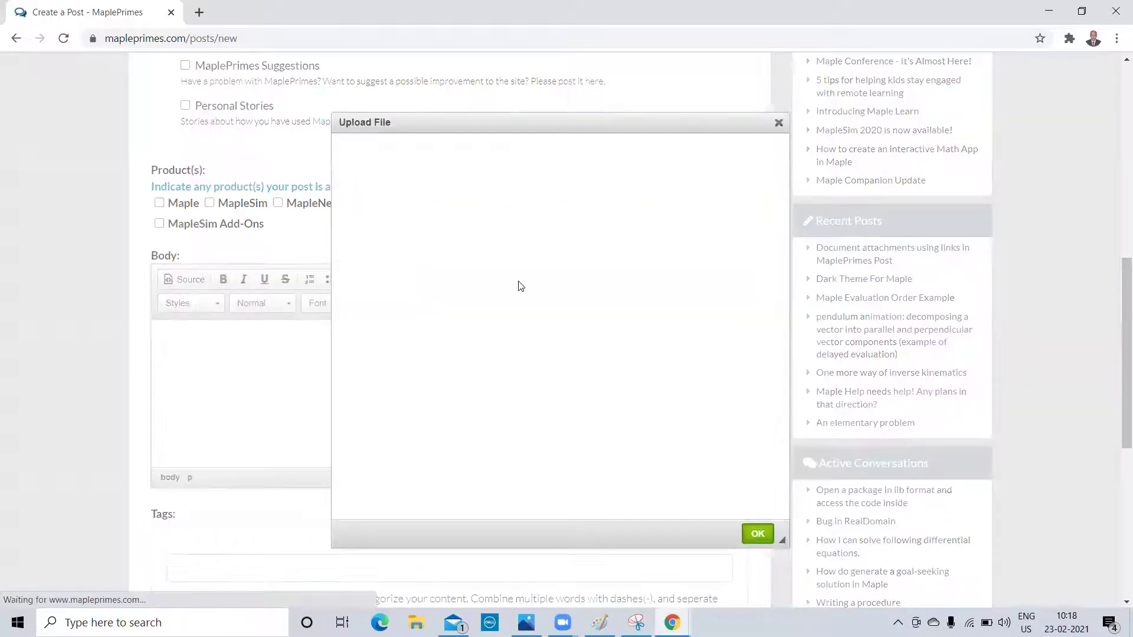
left_click(377, 311)
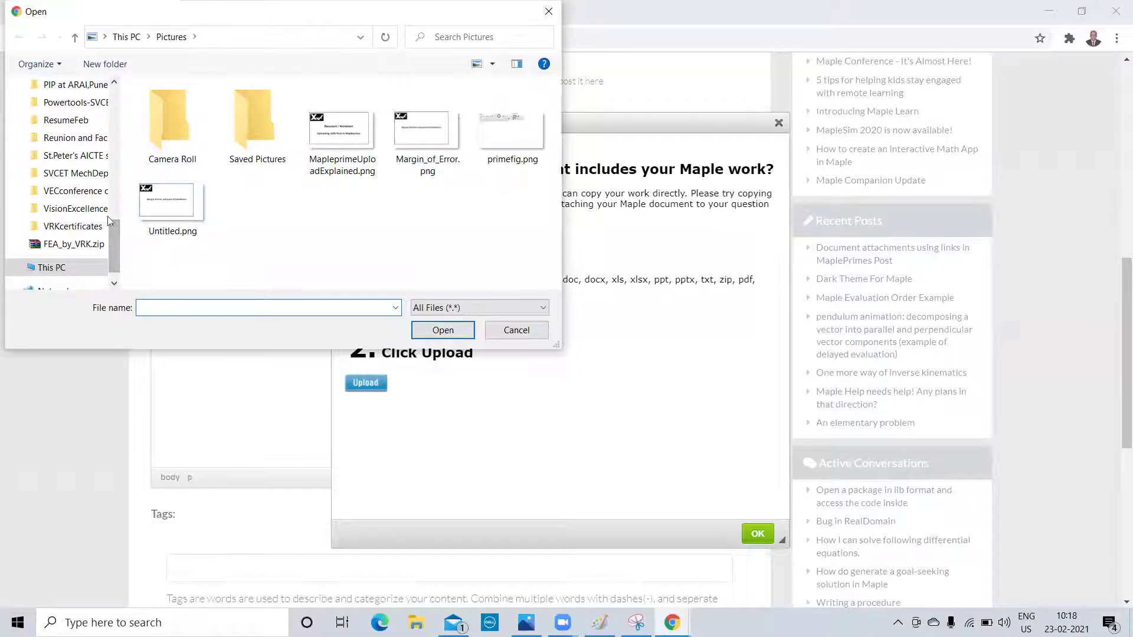
scroll(89, 196, "up", 5)
scroll(80, 159, "up", 5)
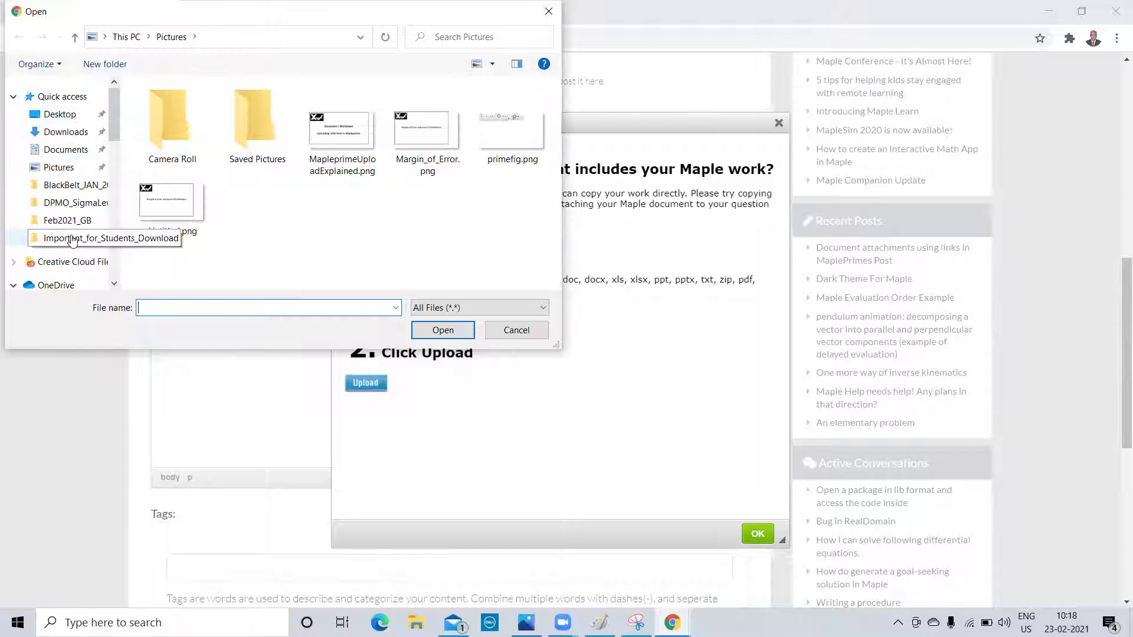
left_click(75, 202)
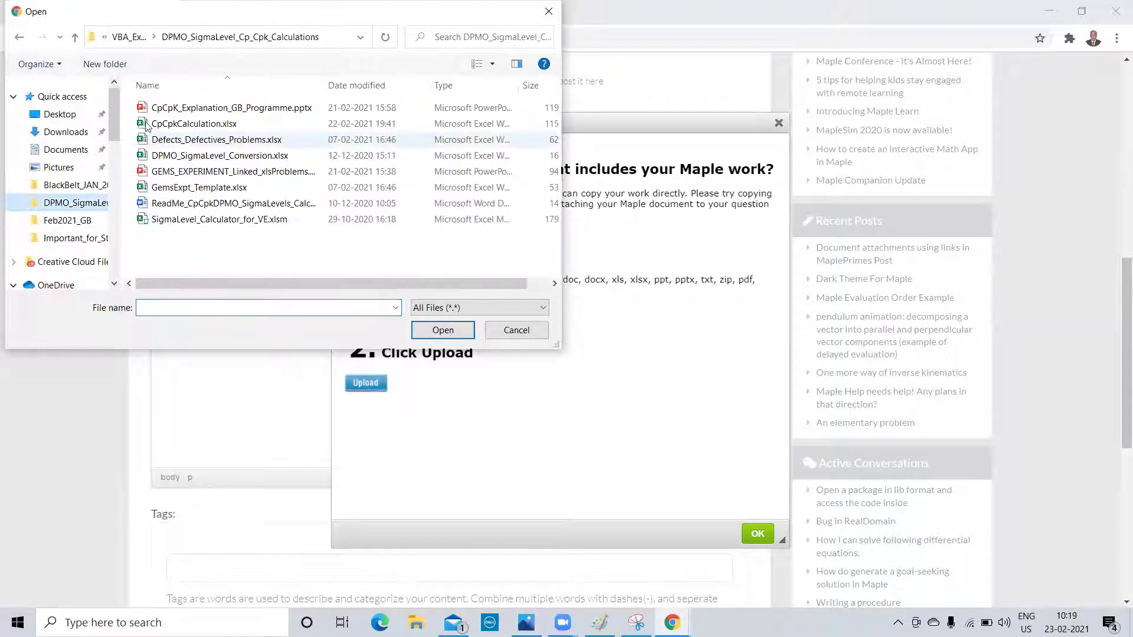
left_click(75, 38)
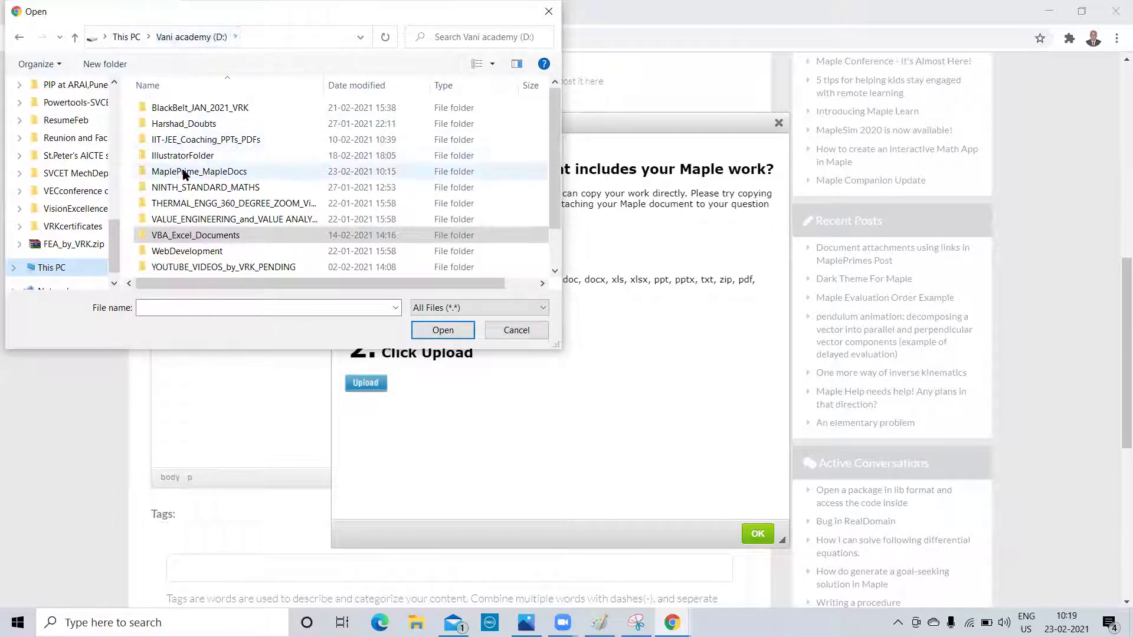
double_click(198, 170)
left_click(232, 108)
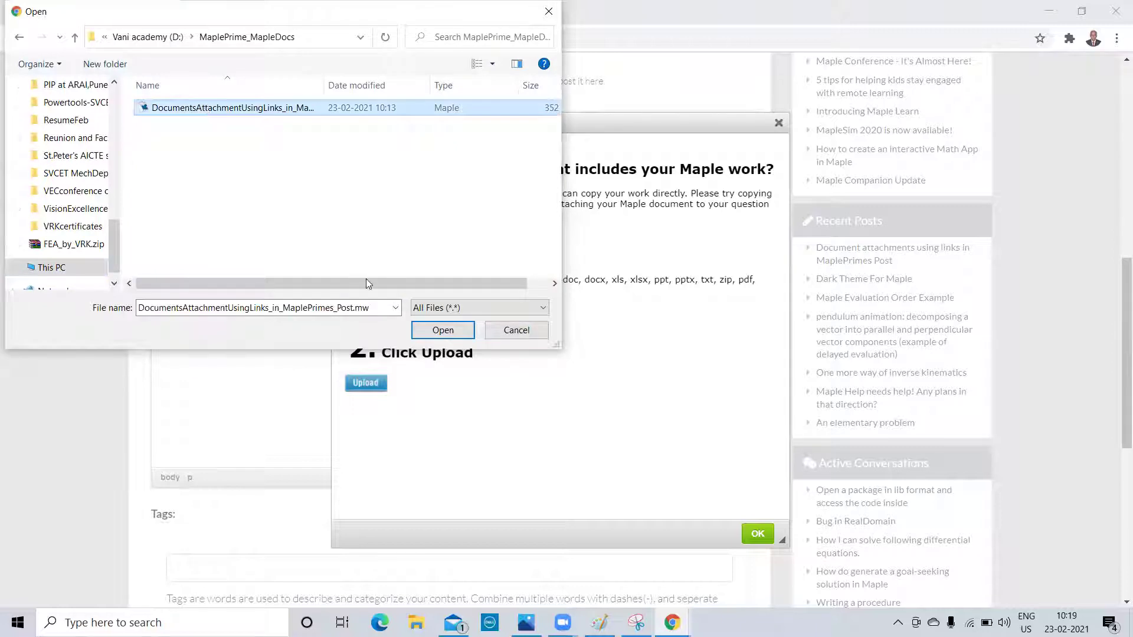
left_click(443, 331)
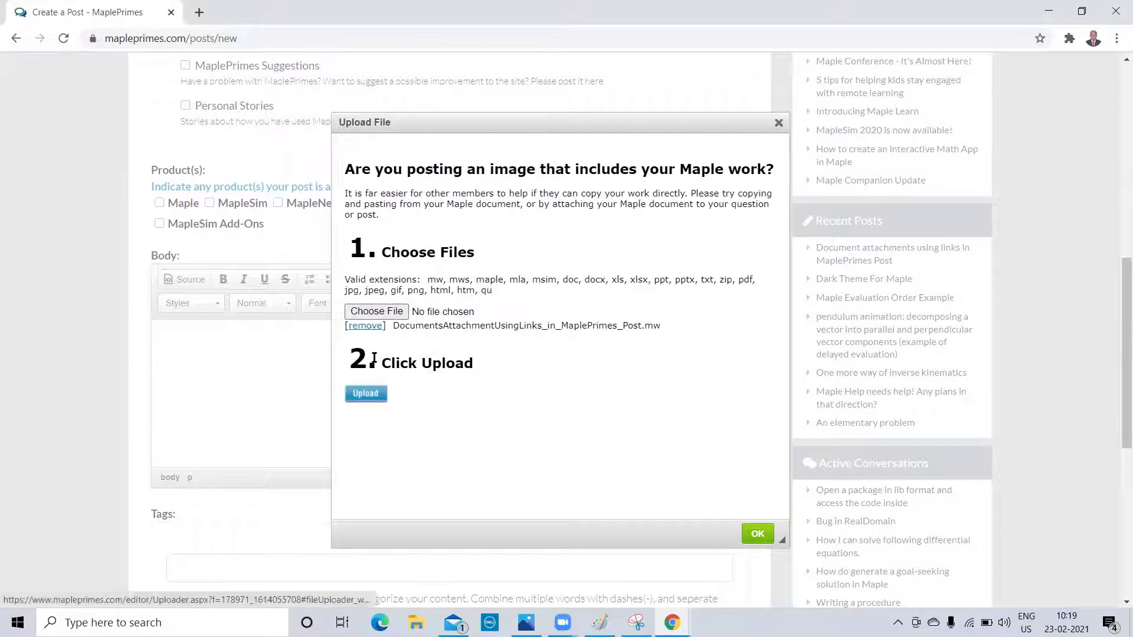
Upload the worksheet and insert its link into the post body.
left_click(365, 393)
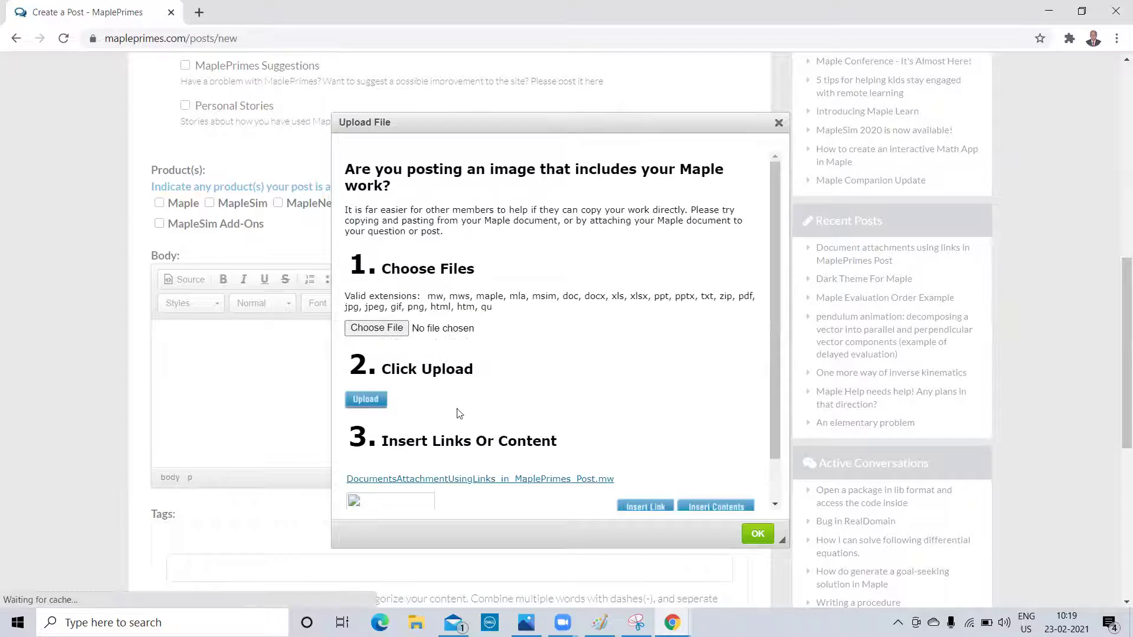
left_click_drag(776, 350, 776, 398)
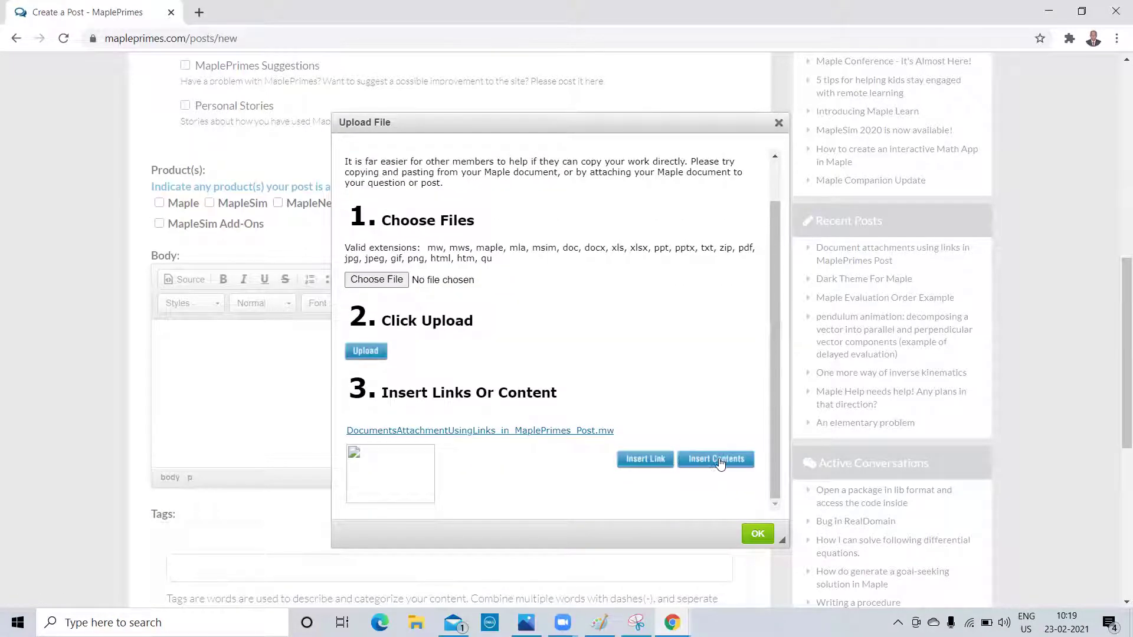
left_click(644, 459)
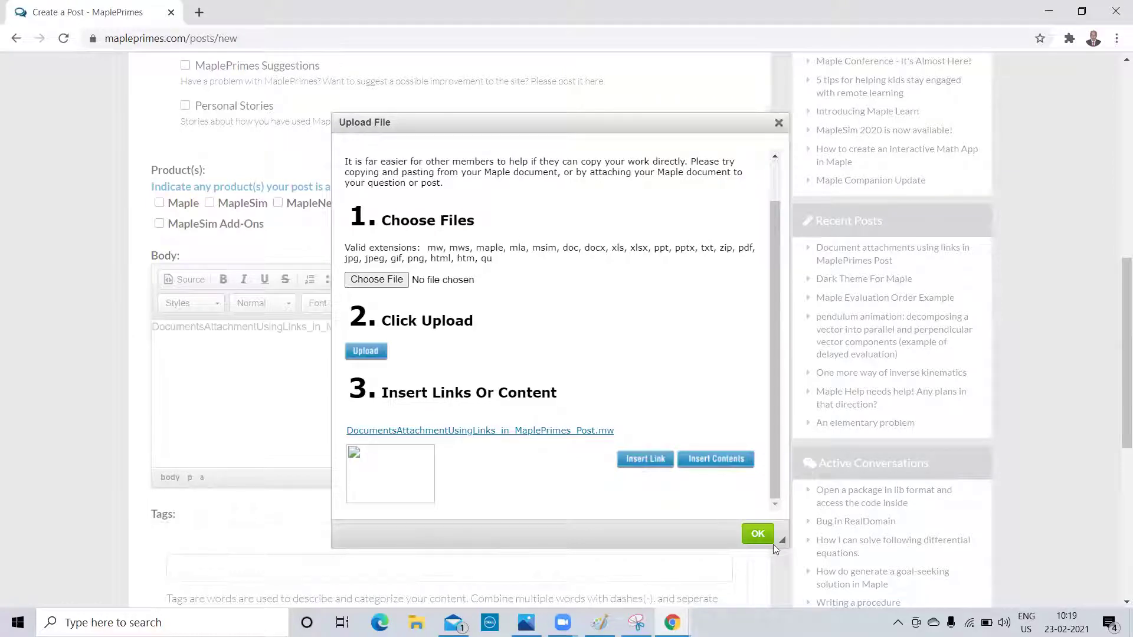
Add 'Please view my YouTube URL given below' to the body and start a hyperlink.
left_click(757, 535)
left_click(493, 344)
type("Please")
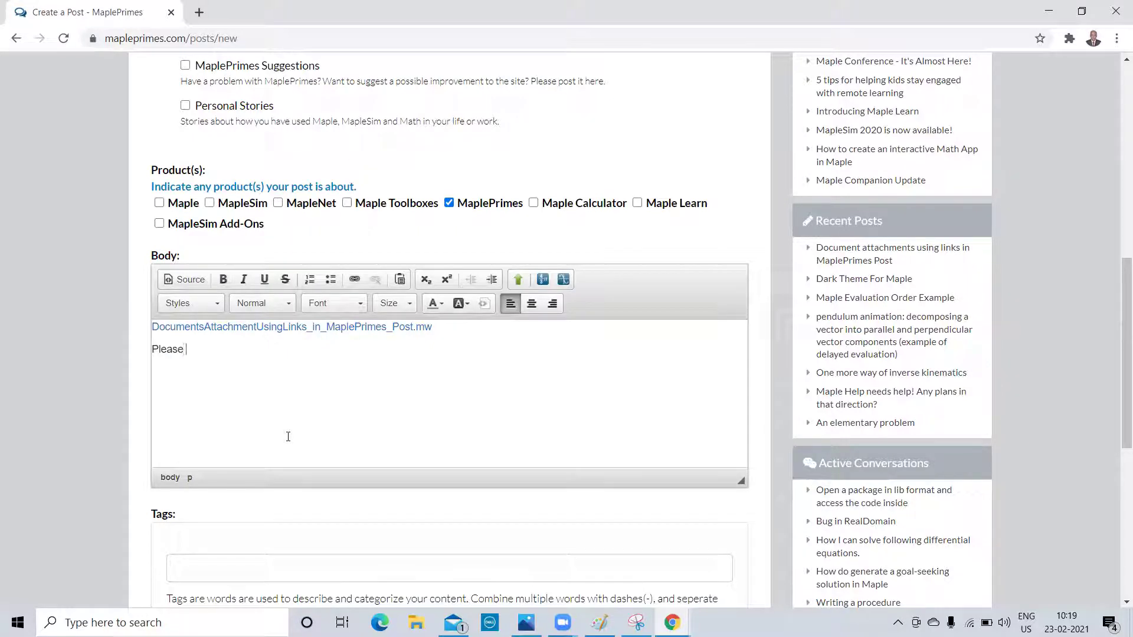
type("view my YouTube URL given below")
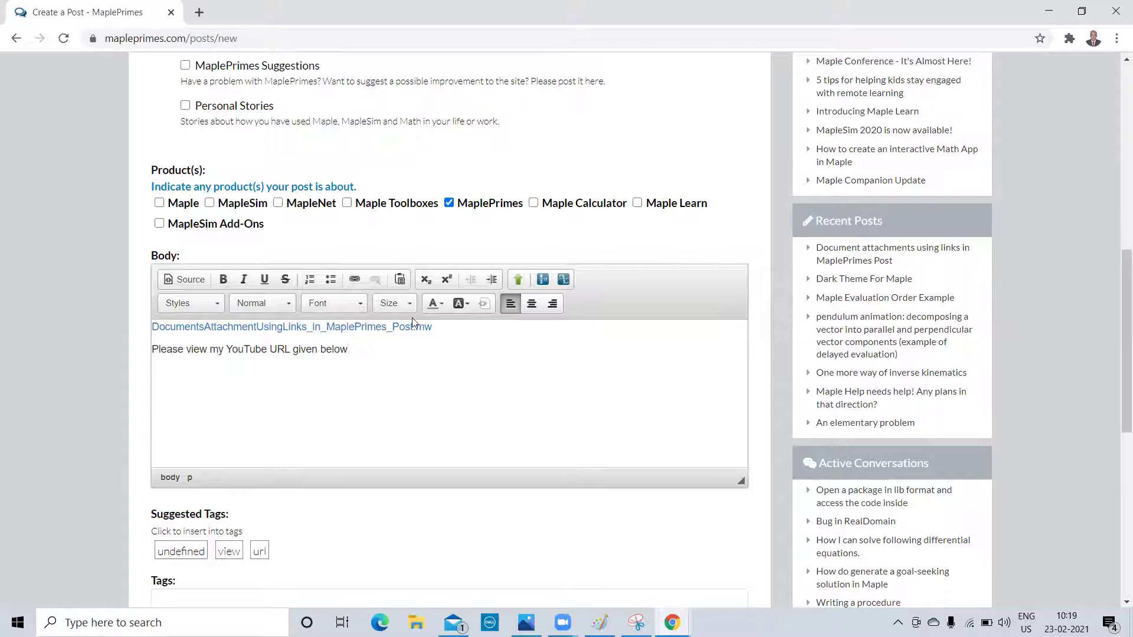
left_click(353, 279)
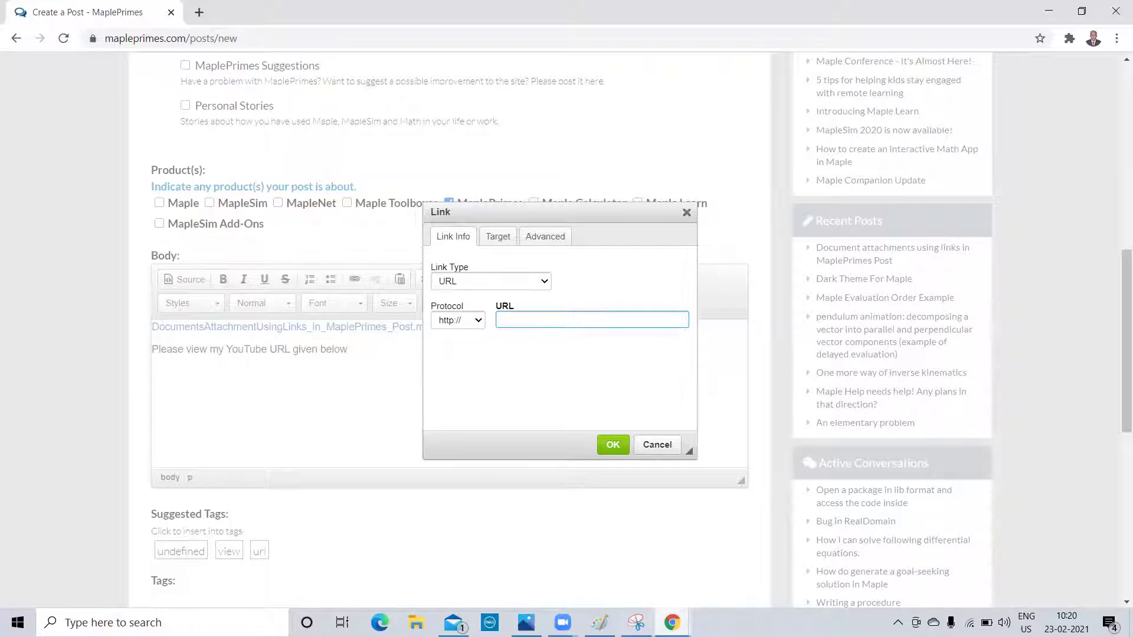
left_click(672, 622)
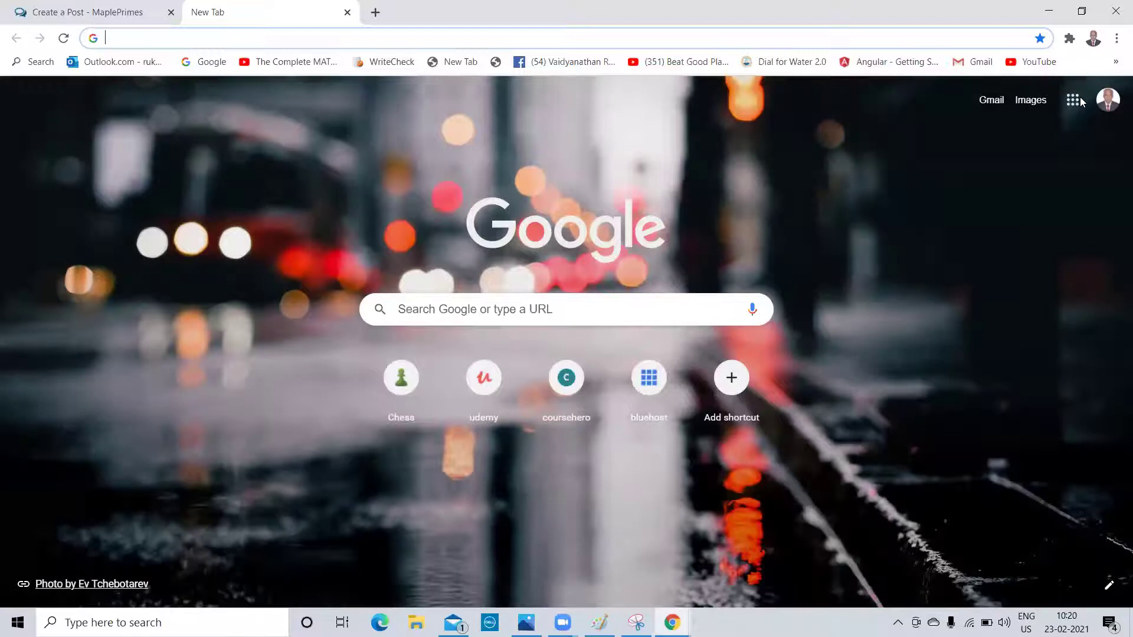
Copy the link of the 'Adding a doc to post in mapleprime' video from your YouTube channel.
left_click(1073, 99)
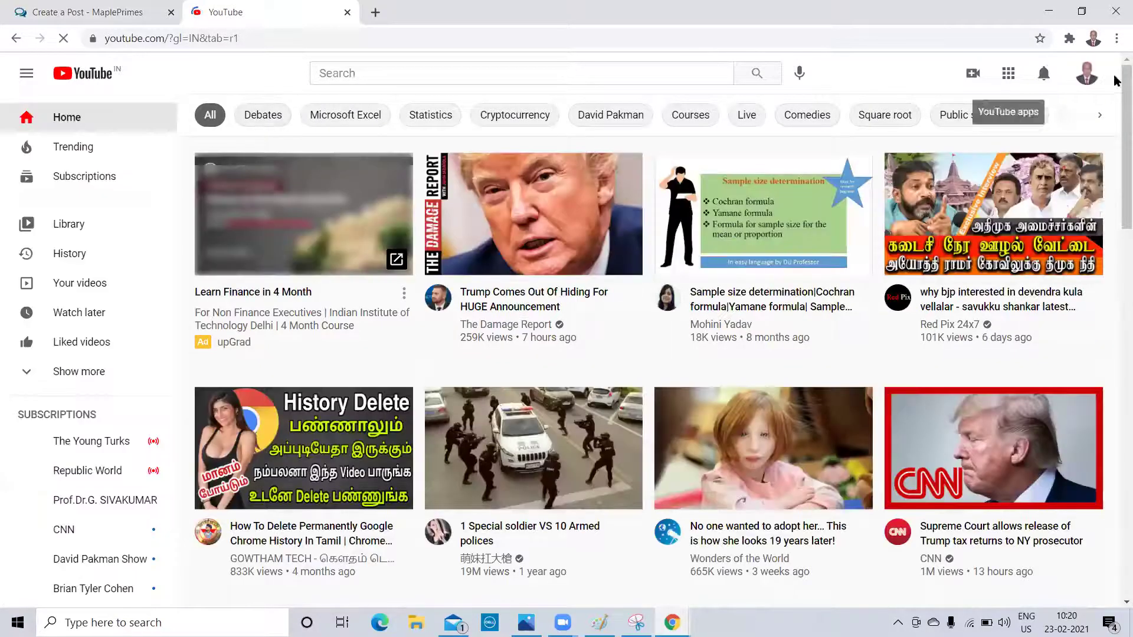
left_click(1087, 75)
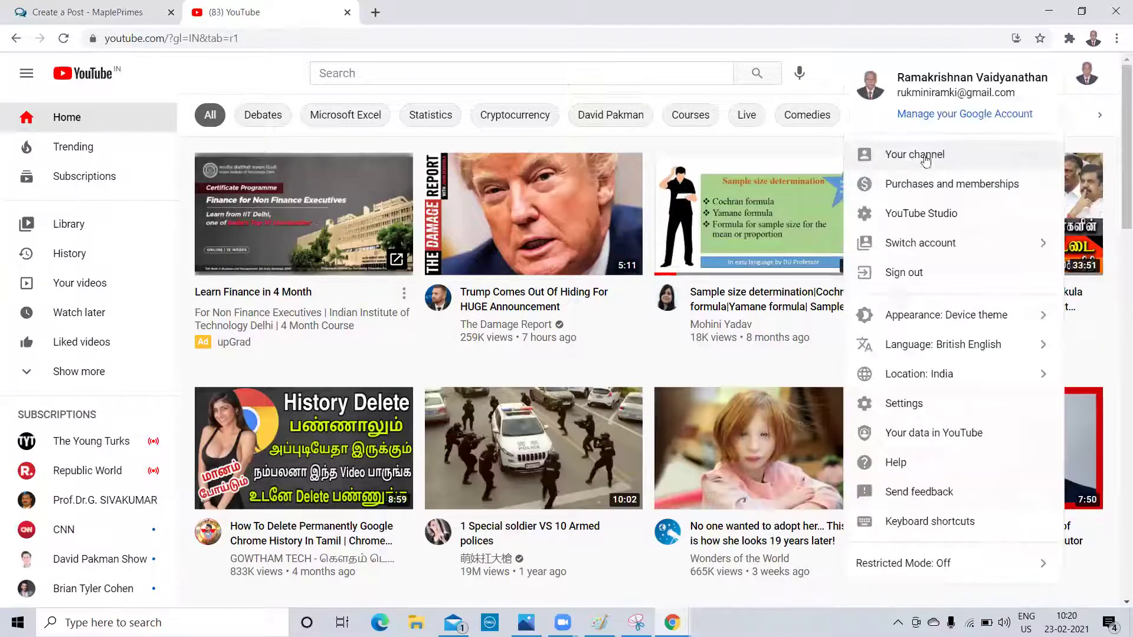
left_click(921, 159)
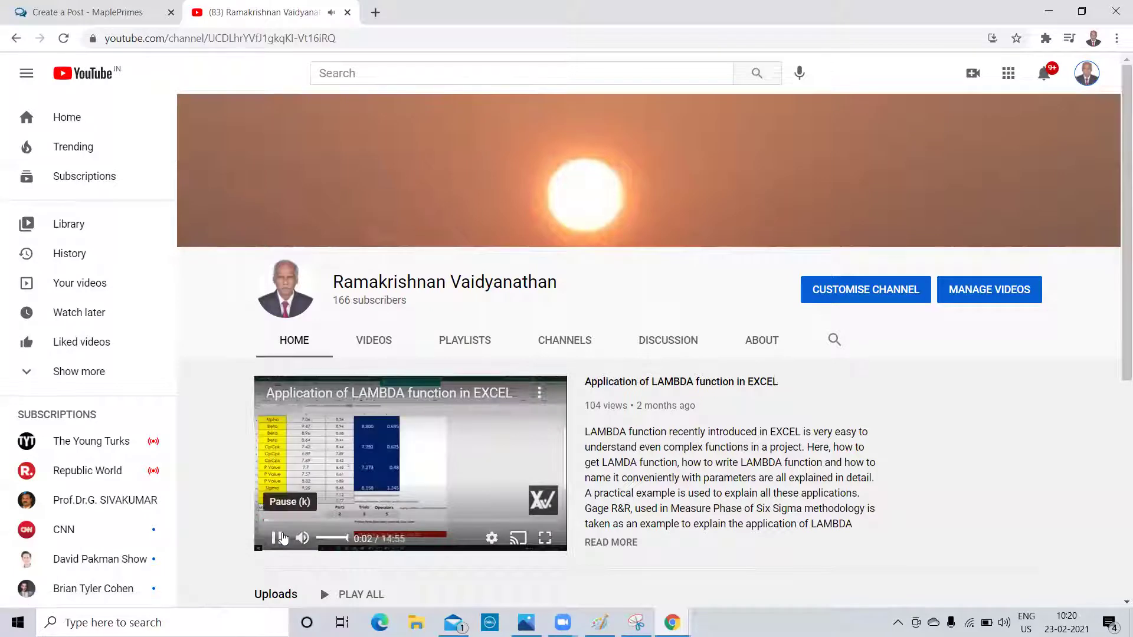
left_click(277, 538)
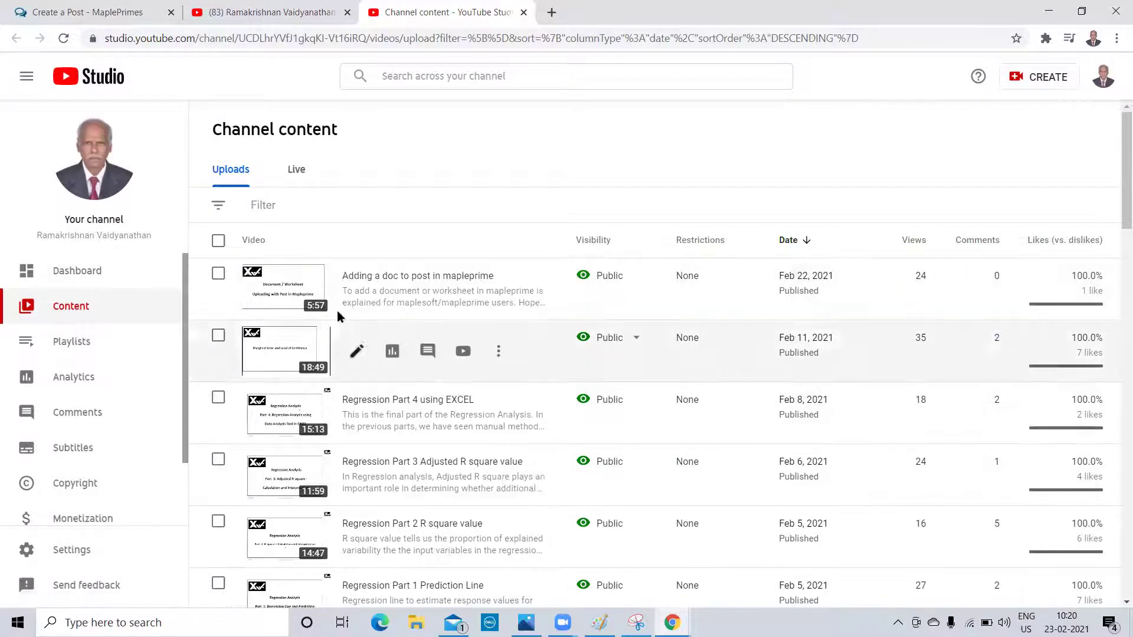
right_click(357, 290)
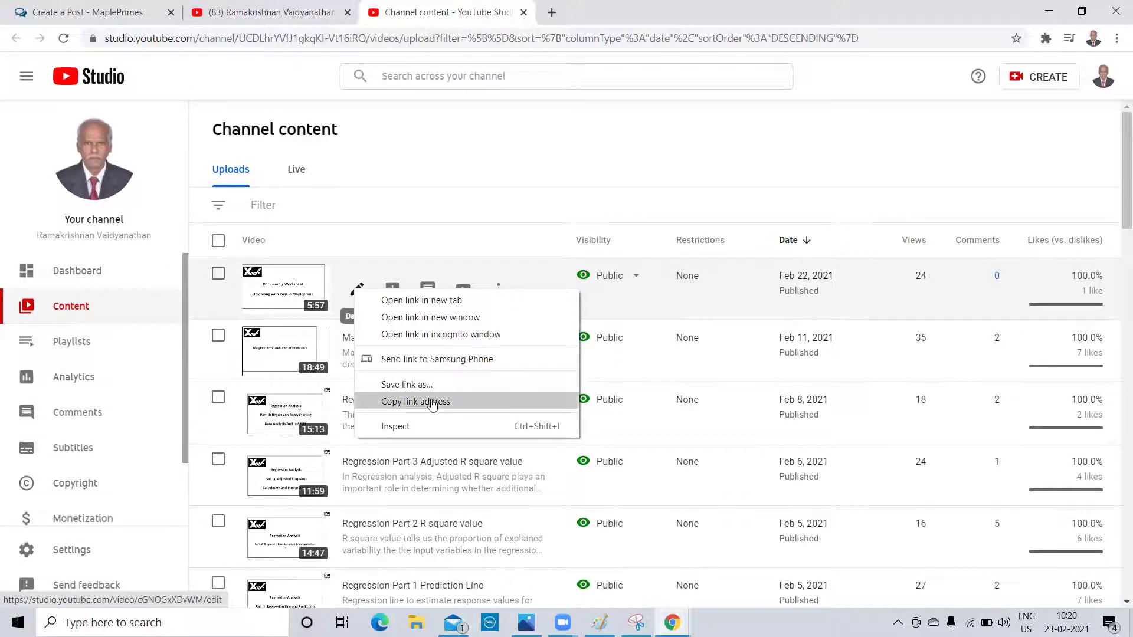
left_click(432, 403)
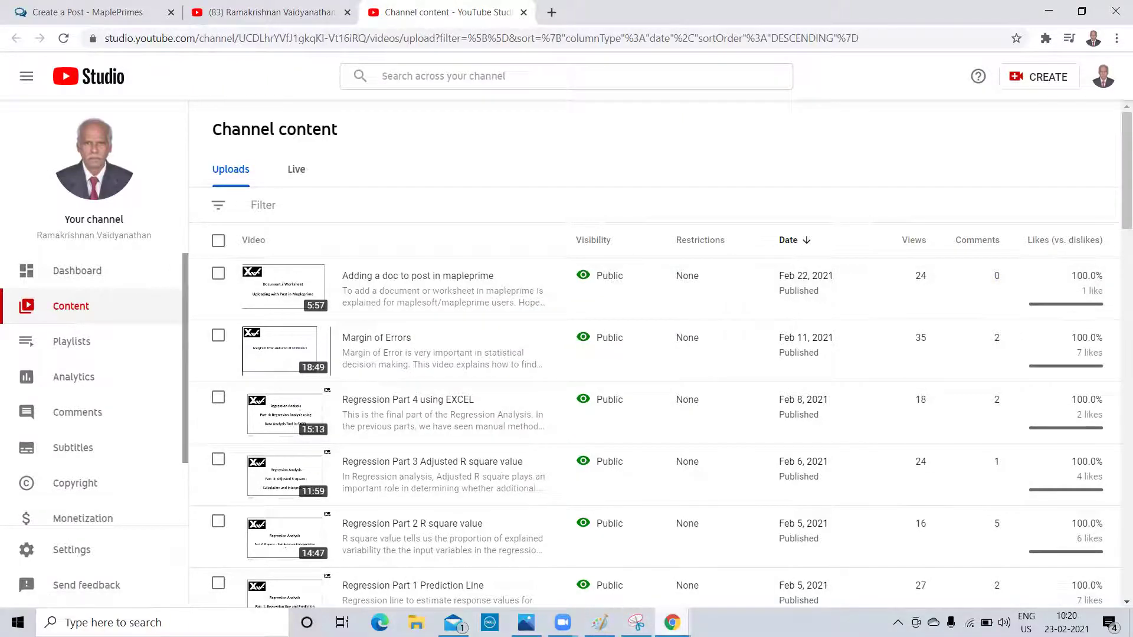
mouse_move(672, 622)
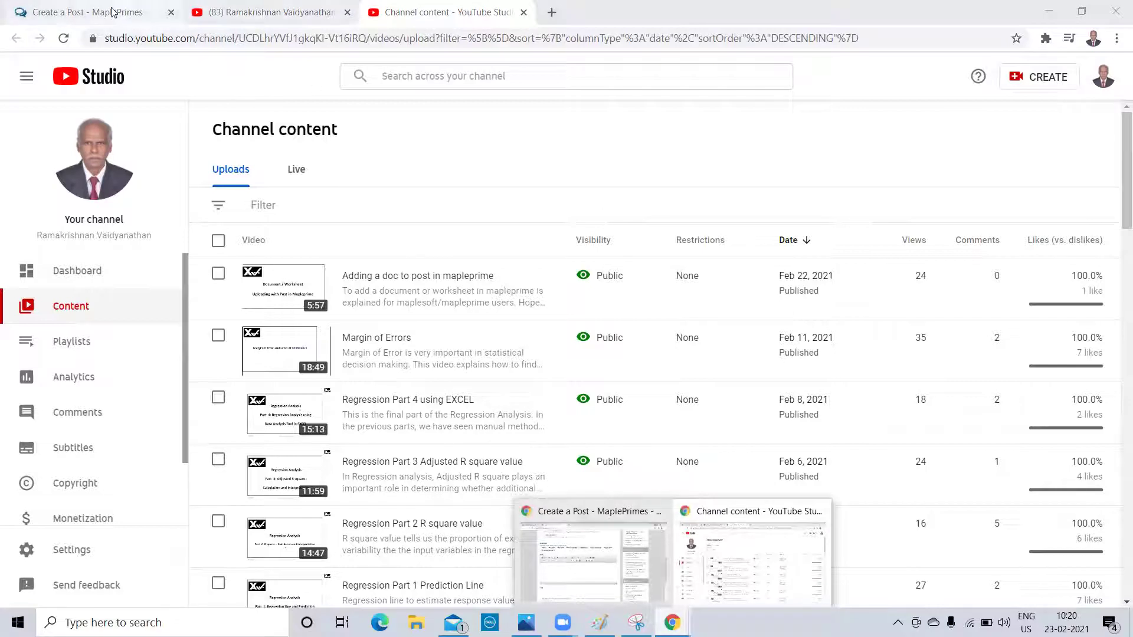
Back on MaplePrimes, paste the YouTube video URL as the body hyperlink and confirm.
left_click(113, 12)
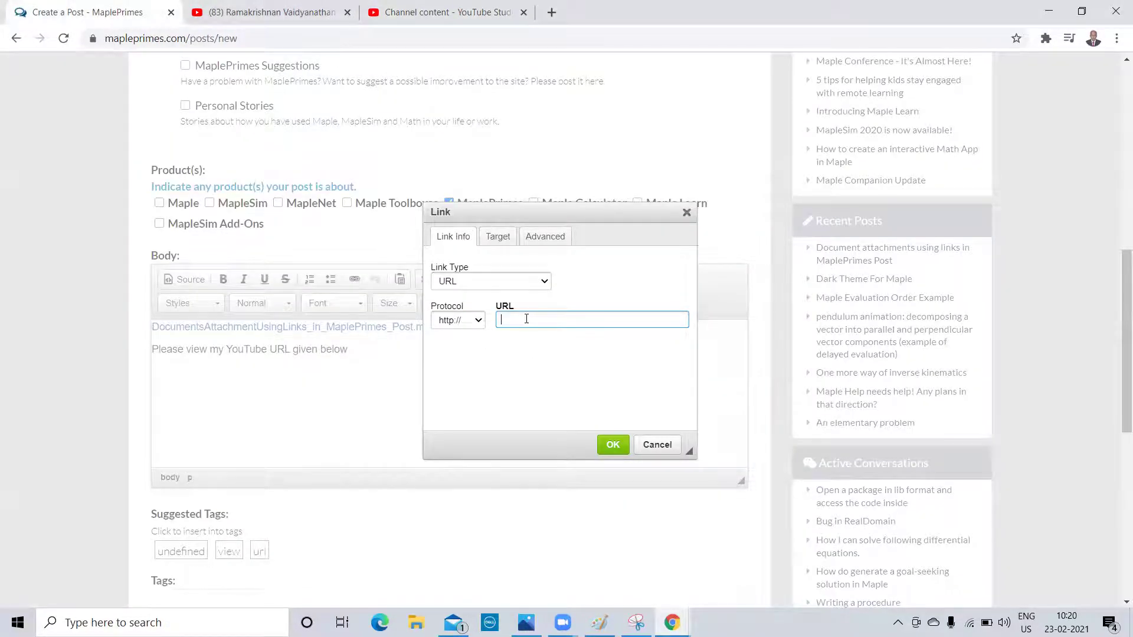
key("ctrl+v")
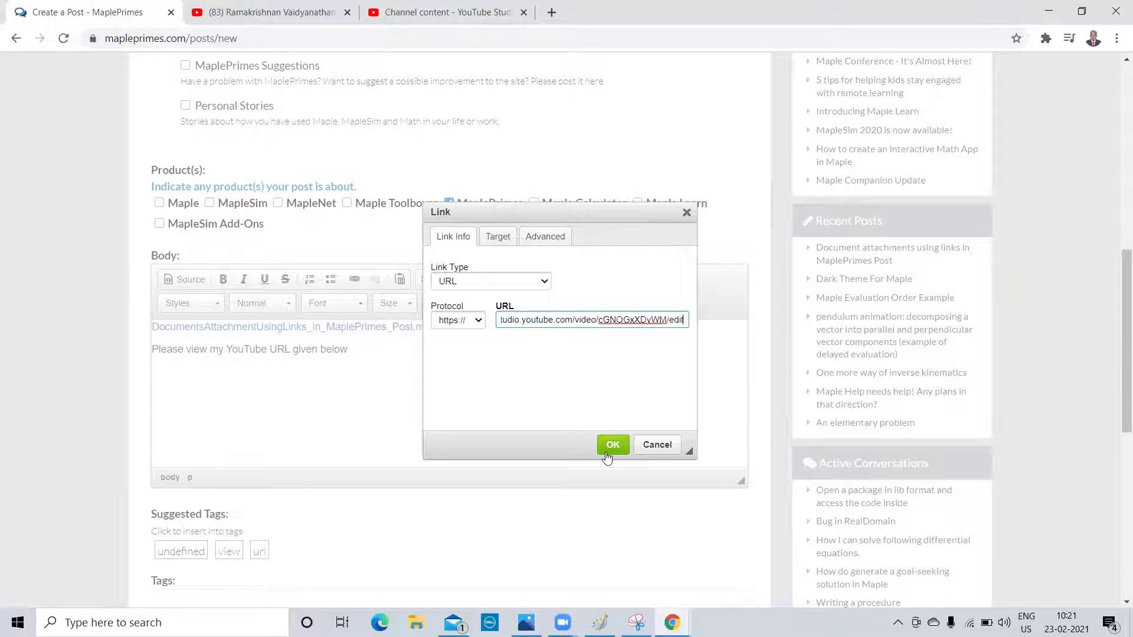
left_click(612, 444)
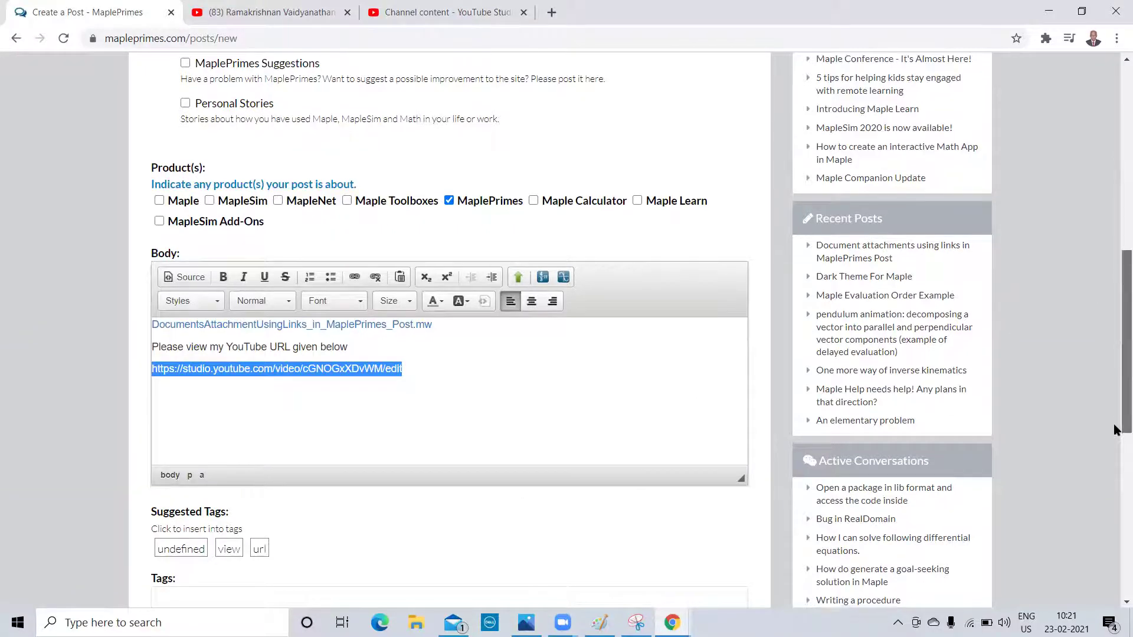
left_click_drag(1120, 417, 1121, 567)
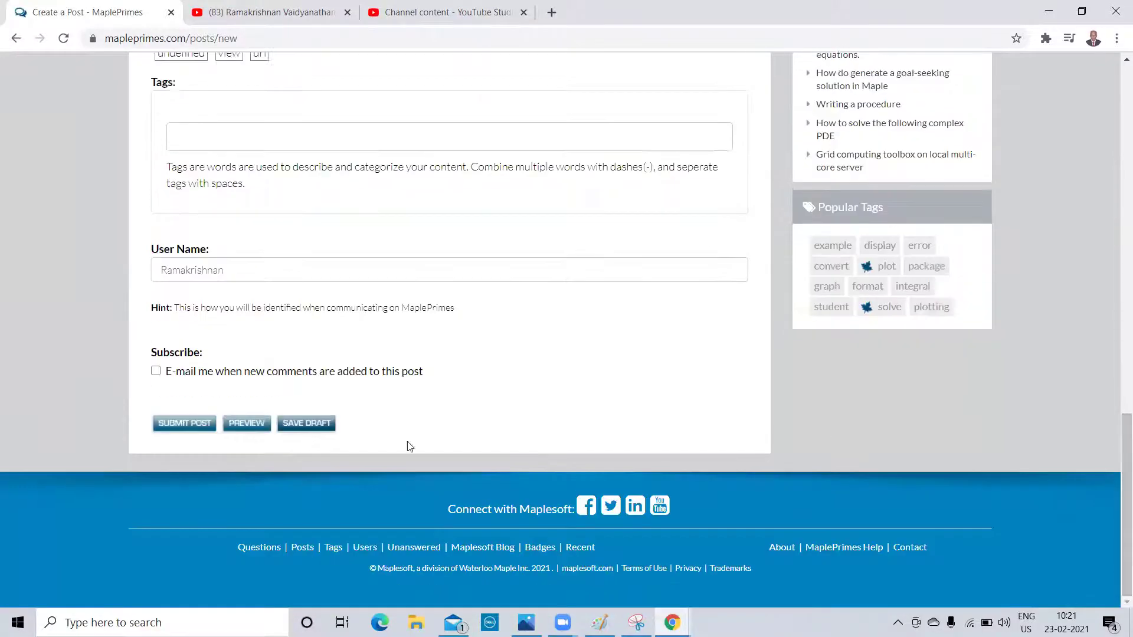
Tick 'E-mail me when new comments are added to this post'.
left_click(155, 372)
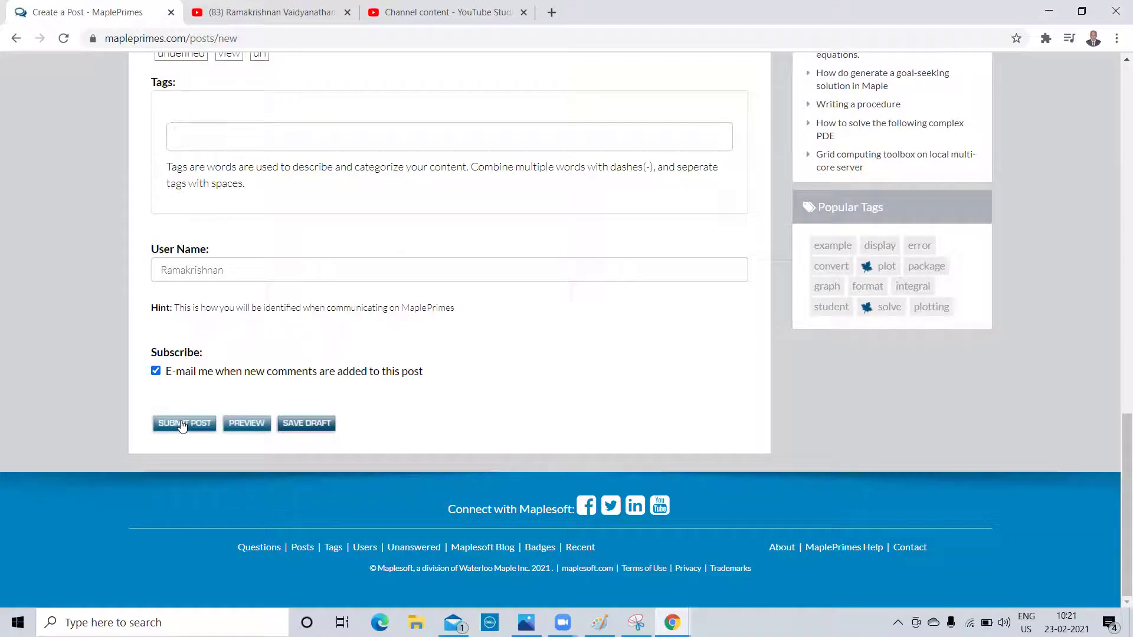